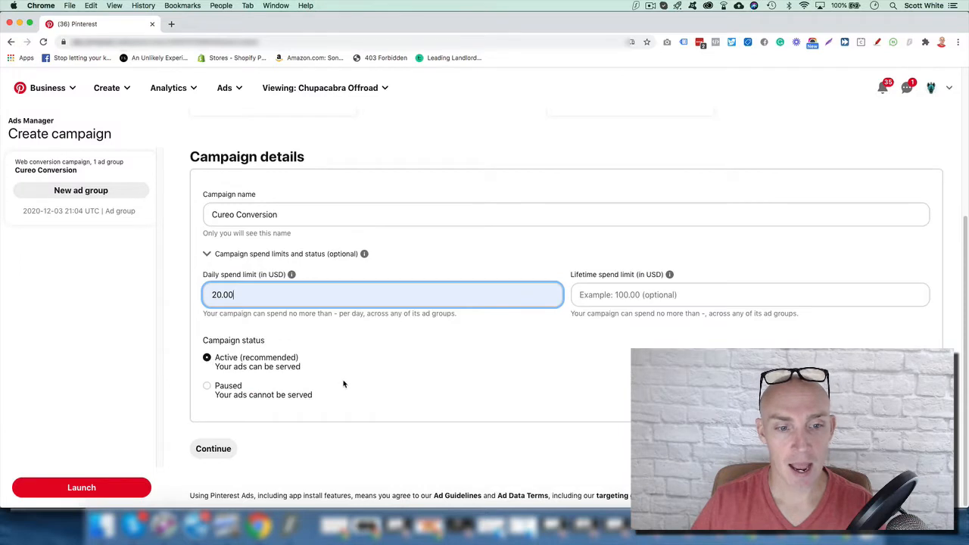
- Continue to the ad group details, include the Chup Pur LALA audience and name the ad group "cureo"
{"action": "left_click", "coordinate": [218, 448]}
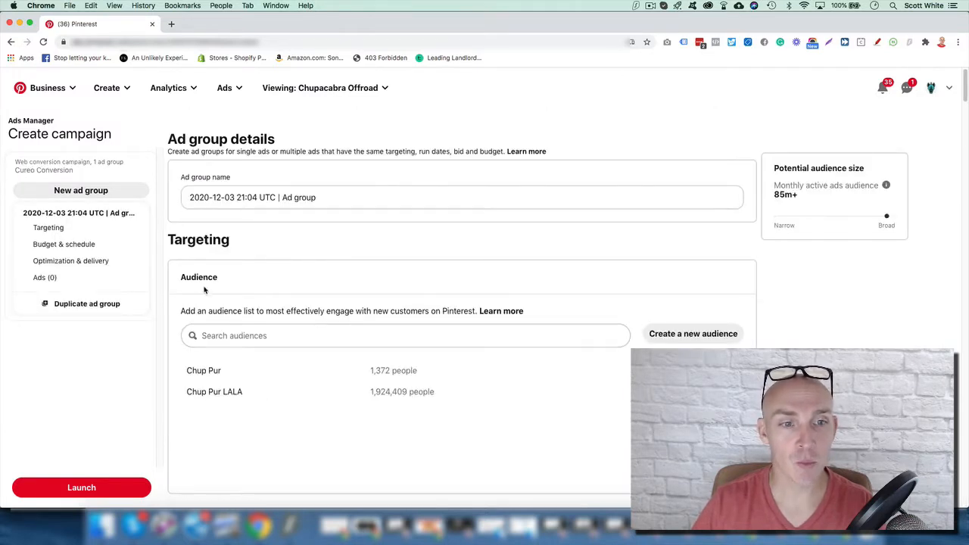
{"action": "left_click", "coordinate": [210, 394]}
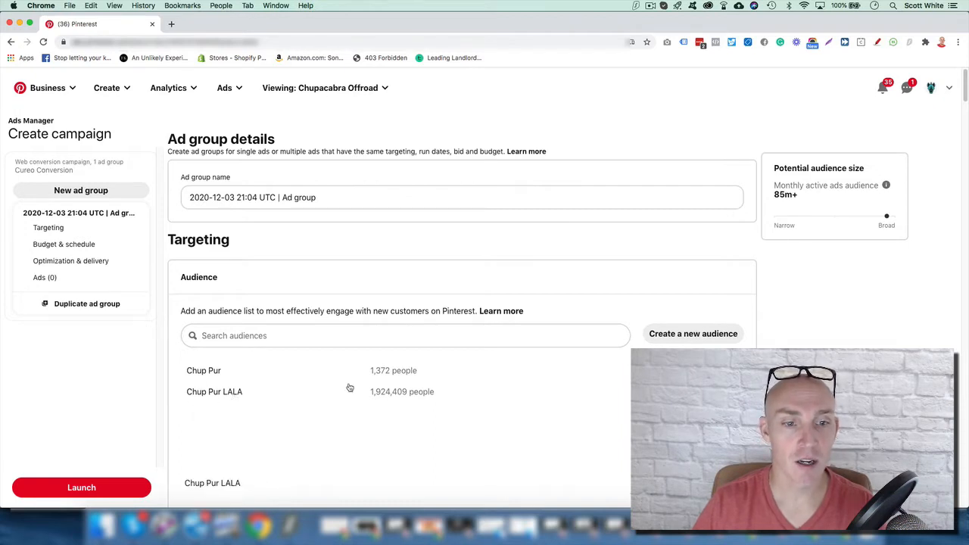
{"action": "triple_click", "coordinate": [246, 197]}
{"action": "type", "text": "c"}
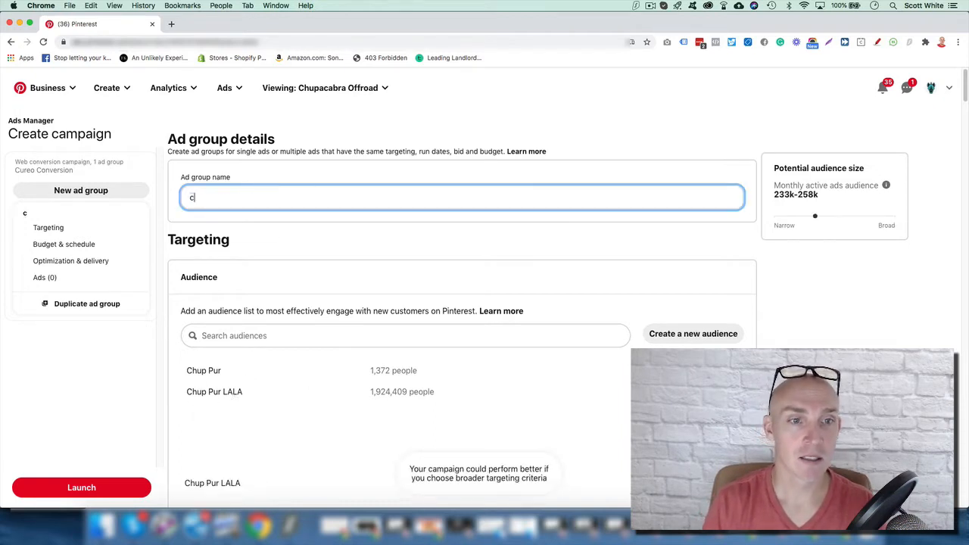
{"action": "type", "text": "ur"}
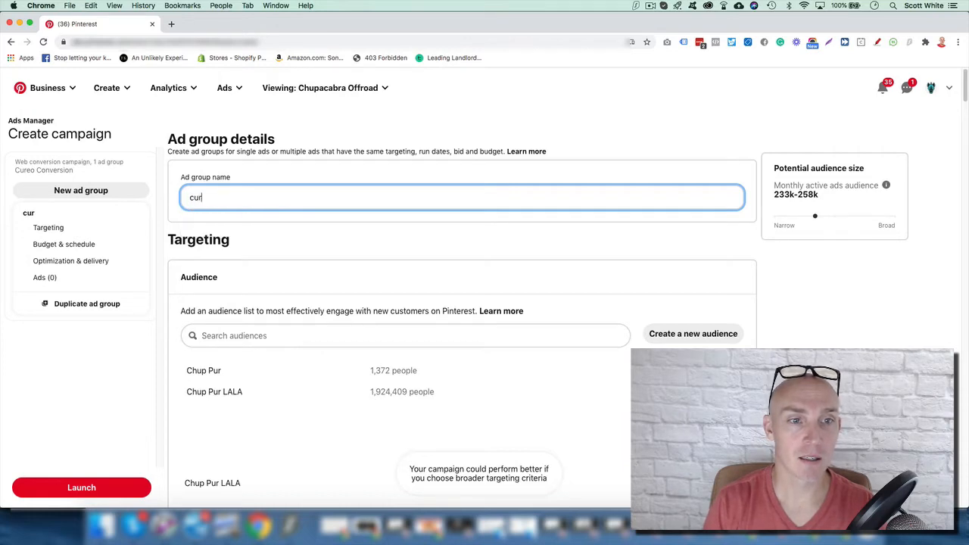
{"action": "type", "text": "eo"}
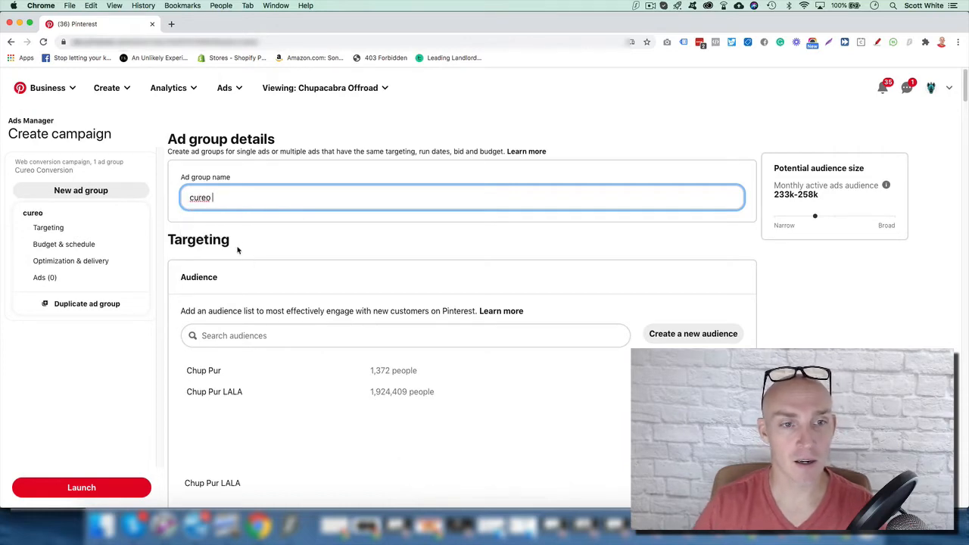
- Review the ad group's included audience list and the available interest categories
{"action": "scroll", "coordinate": [237, 249], "scroll_direction": "down", "scroll_amount": 10}
{"action": "scroll", "coordinate": [277, 259], "scroll_direction": "up", "scroll_amount": 3}
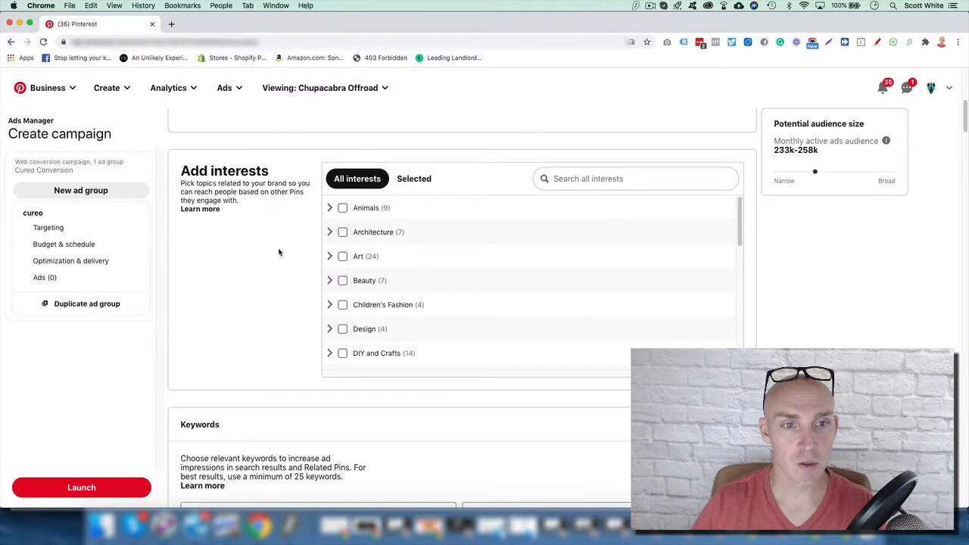
{"action": "scroll", "coordinate": [279, 254], "scroll_direction": "up", "scroll_amount": 4}
{"action": "scroll", "coordinate": [295, 325], "scroll_direction": "down", "scroll_amount": 4}
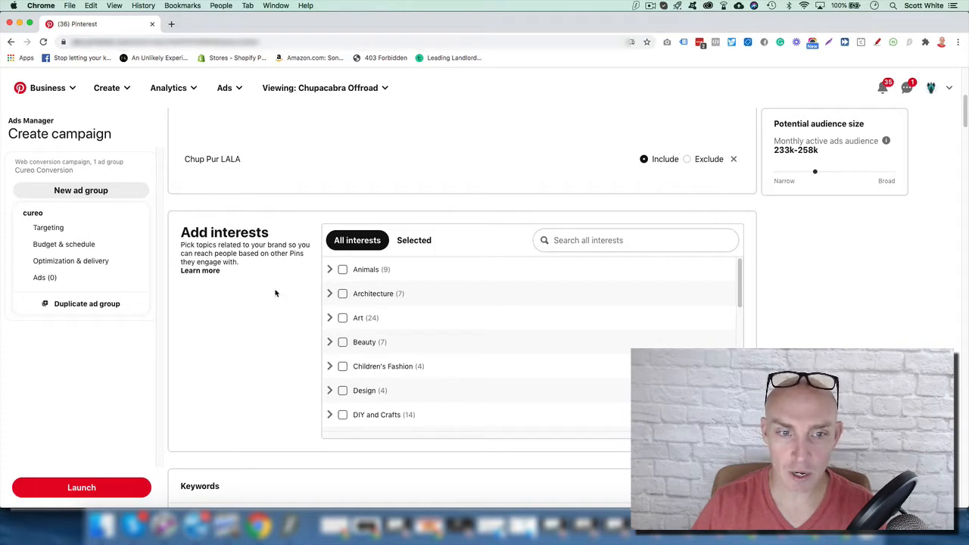
{"action": "scroll", "coordinate": [379, 318], "scroll_direction": "down", "scroll_amount": 3}
{"action": "scroll", "coordinate": [363, 318], "scroll_direction": "up", "scroll_amount": 3}
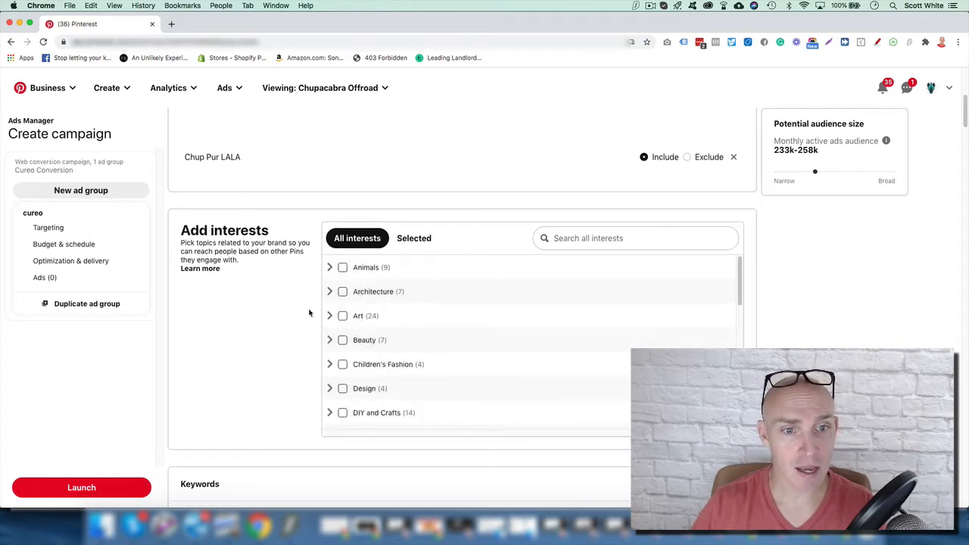
{"action": "scroll", "coordinate": [296, 311], "scroll_direction": "up", "scroll_amount": 5}
{"action": "scroll", "coordinate": [271, 270], "scroll_direction": "down", "scroll_amount": 3}
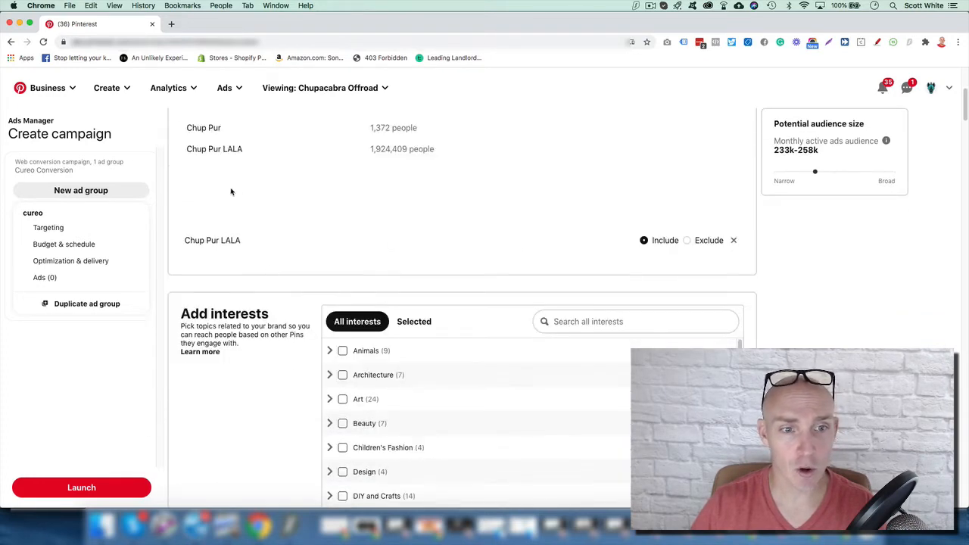
- Restrict the ad group's gender targeting to Male, excluding Female and Unspecified
{"action": "scroll", "coordinate": [219, 368], "scroll_direction": "down", "scroll_amount": 4}
{"action": "scroll", "coordinate": [359, 409], "scroll_direction": "down", "scroll_amount": 4}
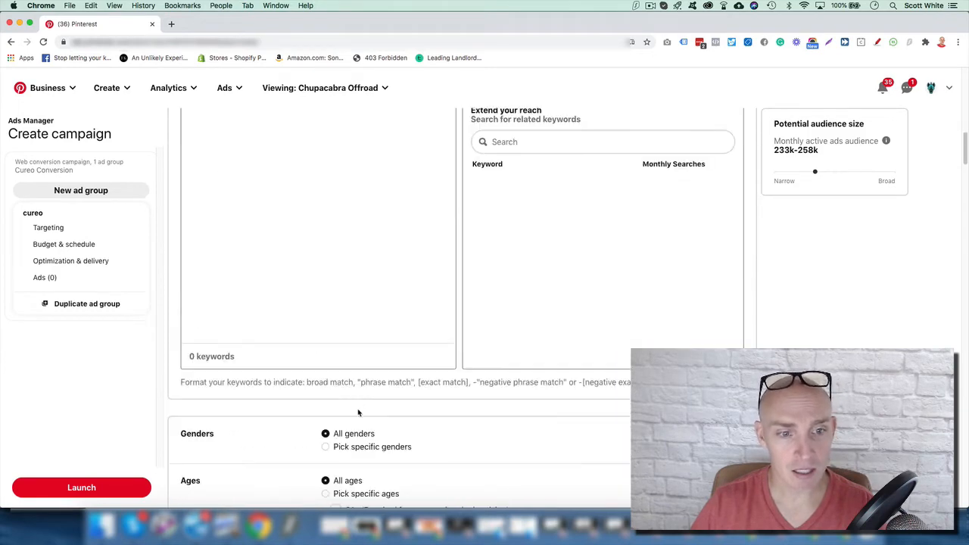
{"action": "scroll", "coordinate": [358, 412], "scroll_direction": "down", "scroll_amount": 2}
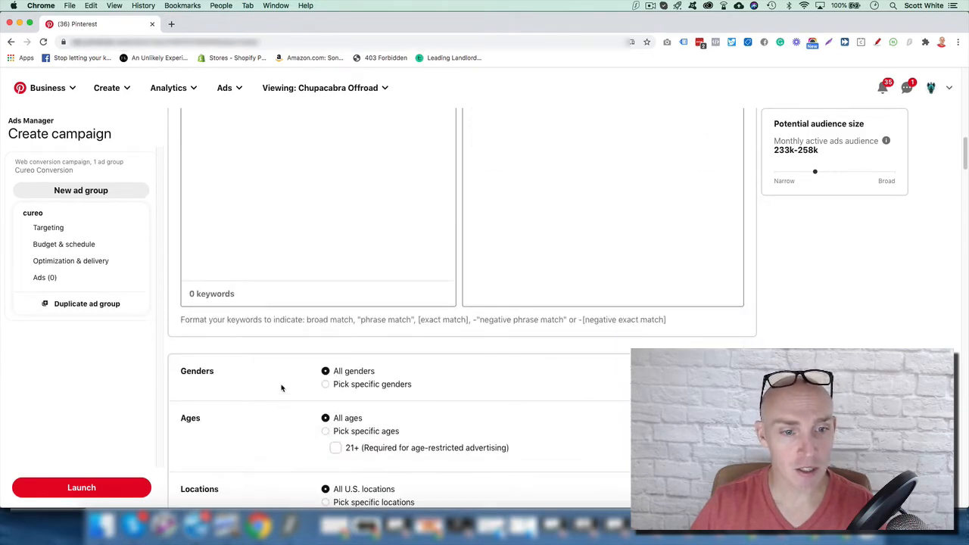
{"action": "scroll", "coordinate": [282, 388], "scroll_direction": "down", "scroll_amount": 3}
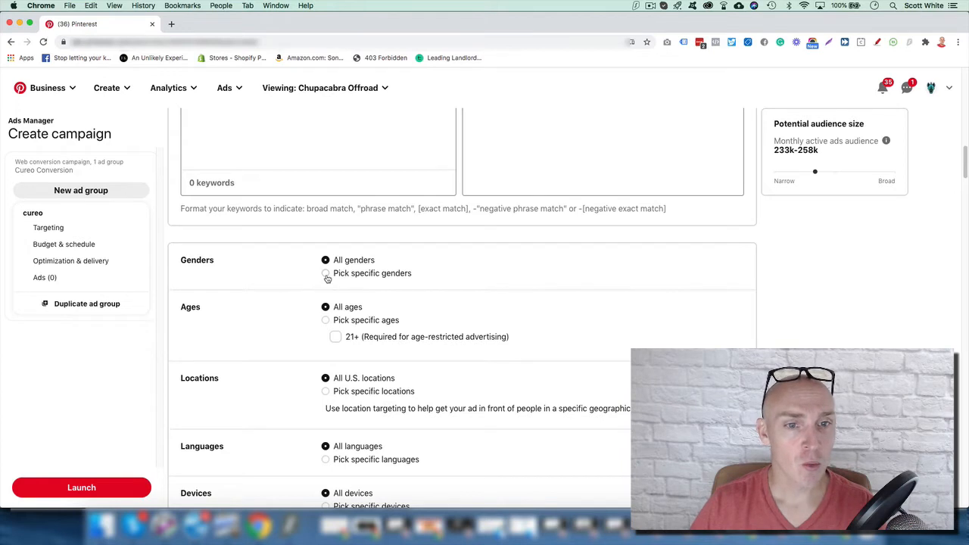
{"action": "left_click", "coordinate": [325, 276]}
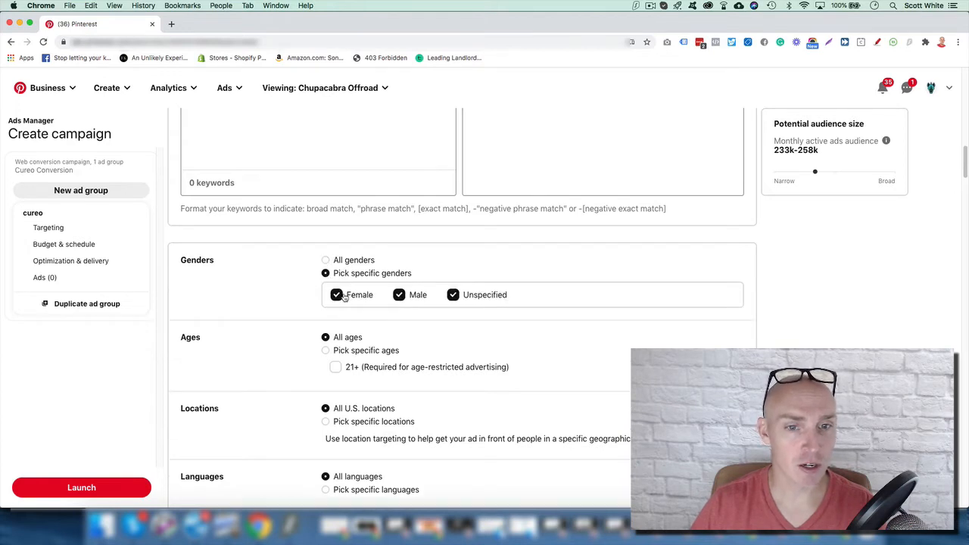
{"action": "left_click", "coordinate": [338, 295]}
{"action": "left_click", "coordinate": [453, 295]}
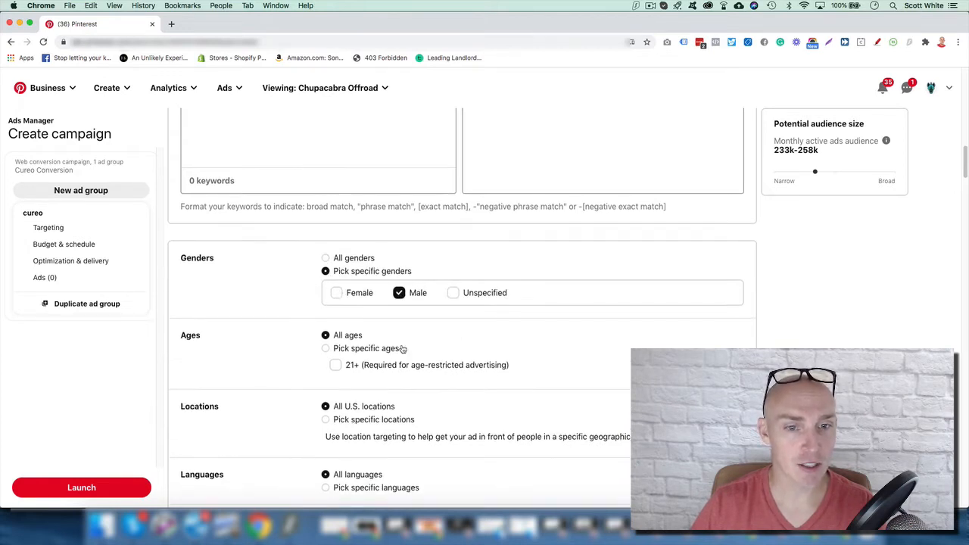
- Target specific ages, excluding the 55-64 and 65+ groups
{"action": "scroll", "coordinate": [401, 347], "scroll_direction": "up", "scroll_amount": 3}
{"action": "scroll", "coordinate": [401, 348], "scroll_direction": "down", "scroll_amount": 5}
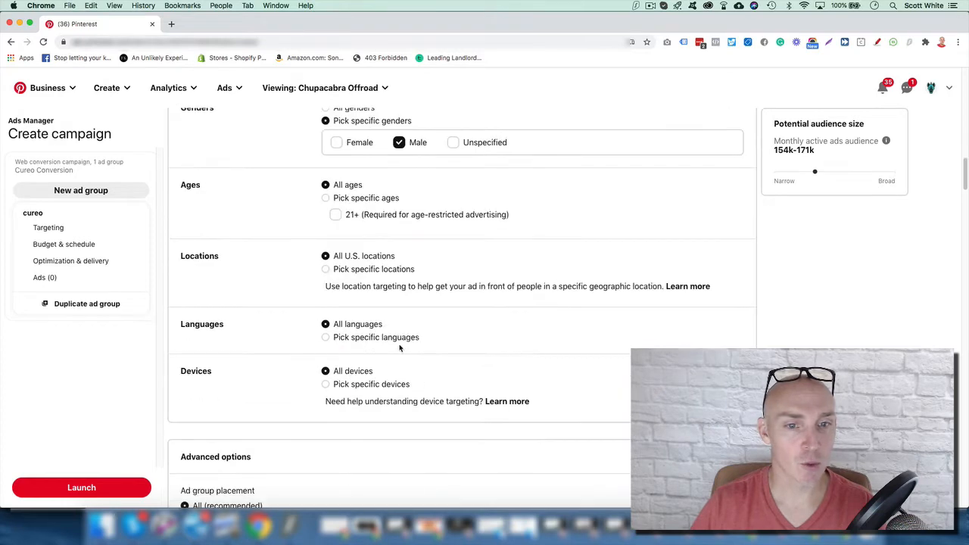
{"action": "left_click", "coordinate": [326, 199]}
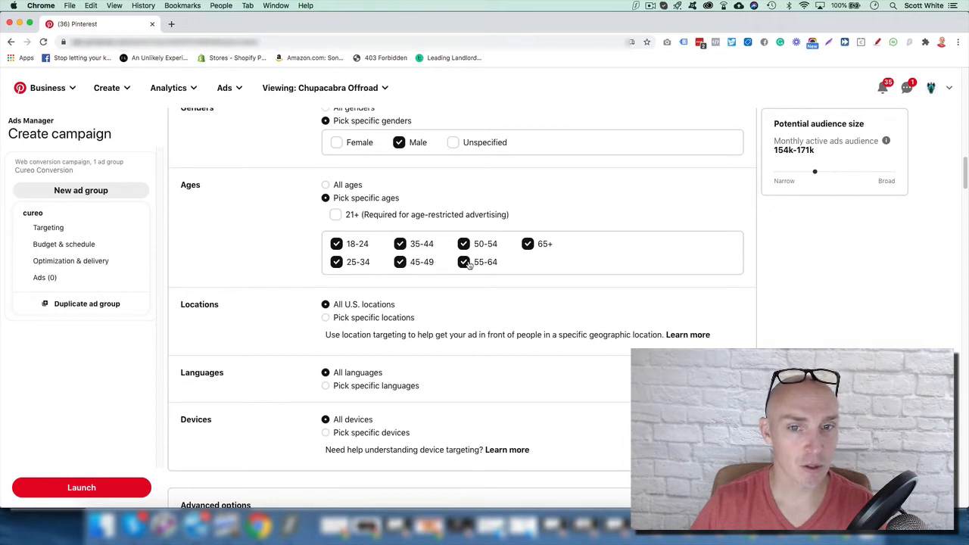
{"action": "left_click", "coordinate": [529, 245]}
- Reveal the specific device options and return device targeting to all devices
{"action": "scroll", "coordinate": [395, 329], "scroll_direction": "down", "scroll_amount": 1}
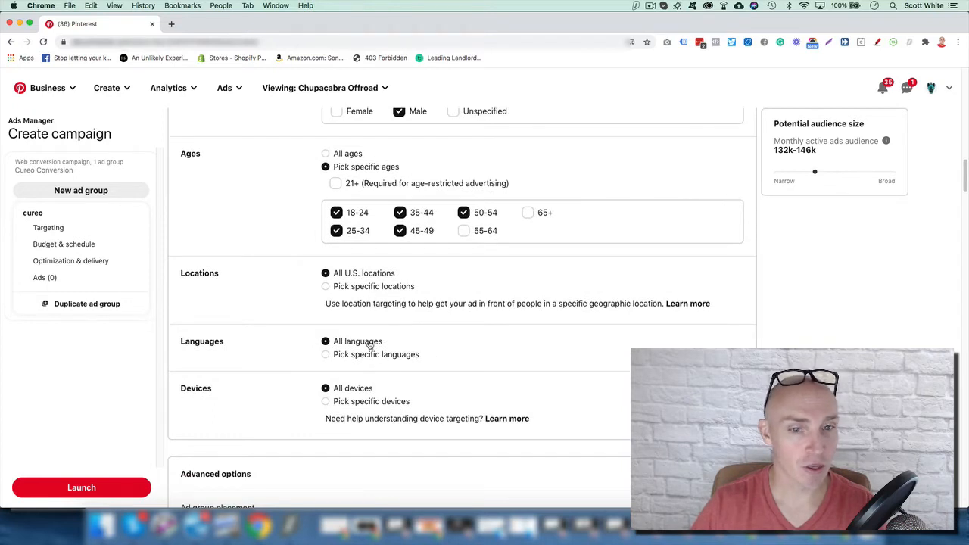
{"action": "scroll", "coordinate": [369, 345], "scroll_direction": "down", "scroll_amount": 1}
{"action": "scroll", "coordinate": [370, 359], "scroll_direction": "down", "scroll_amount": 1}
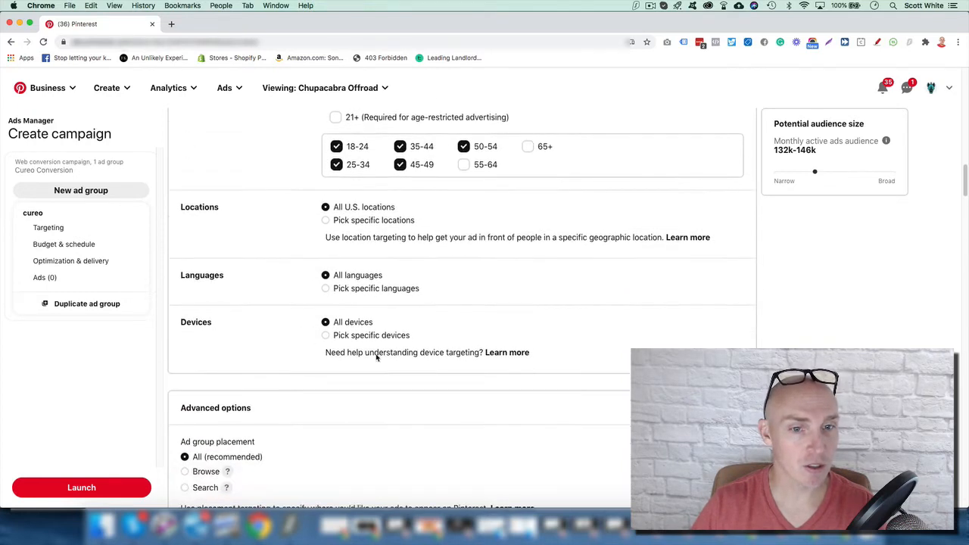
{"action": "left_click", "coordinate": [326, 336]}
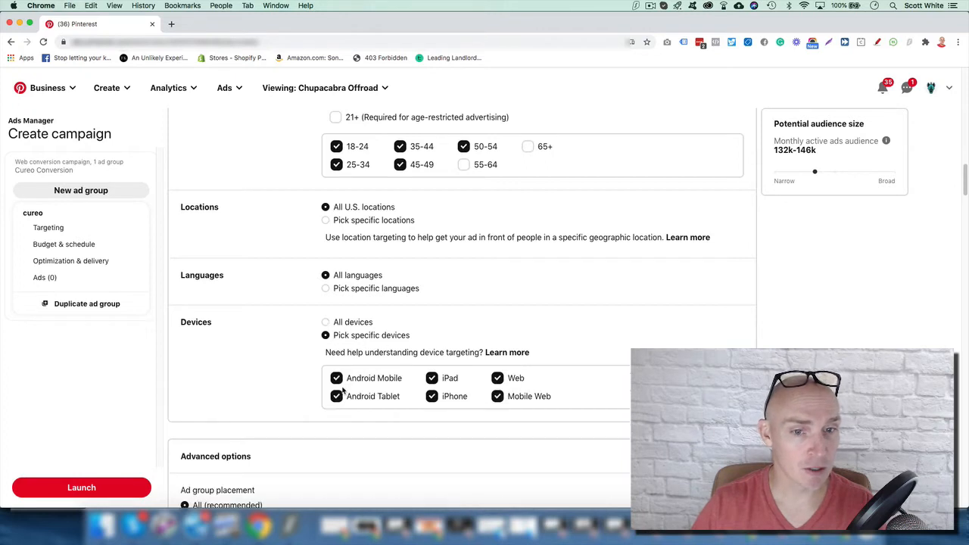
{"action": "left_click", "coordinate": [325, 322]}
- Try the Browse and Search ad group placements, and return the placement to All (recommended)
{"action": "scroll", "coordinate": [410, 339], "scroll_direction": "down", "scroll_amount": 2}
{"action": "scroll", "coordinate": [410, 336], "scroll_direction": "down", "scroll_amount": 3}
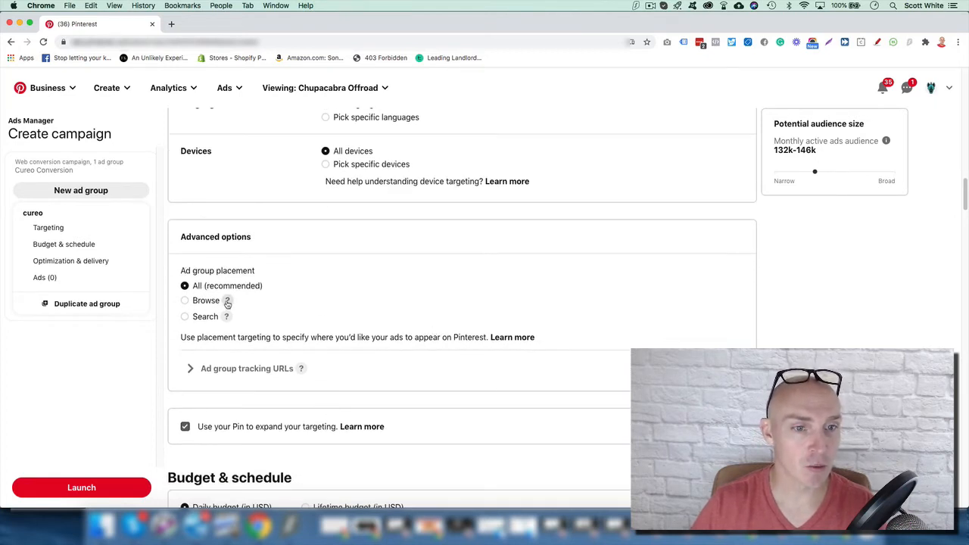
{"action": "left_click", "coordinate": [185, 301]}
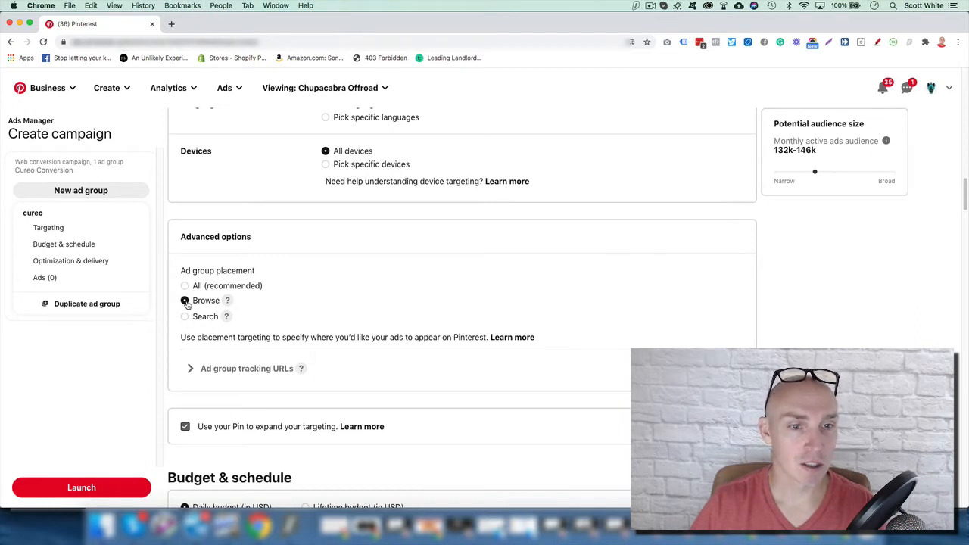
{"action": "left_click", "coordinate": [185, 317]}
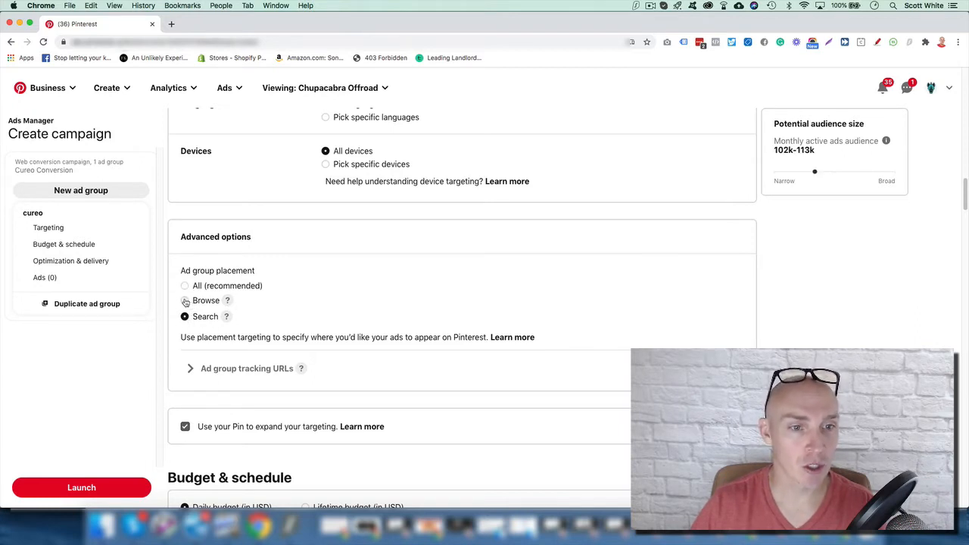
{"action": "left_click", "coordinate": [187, 286]}
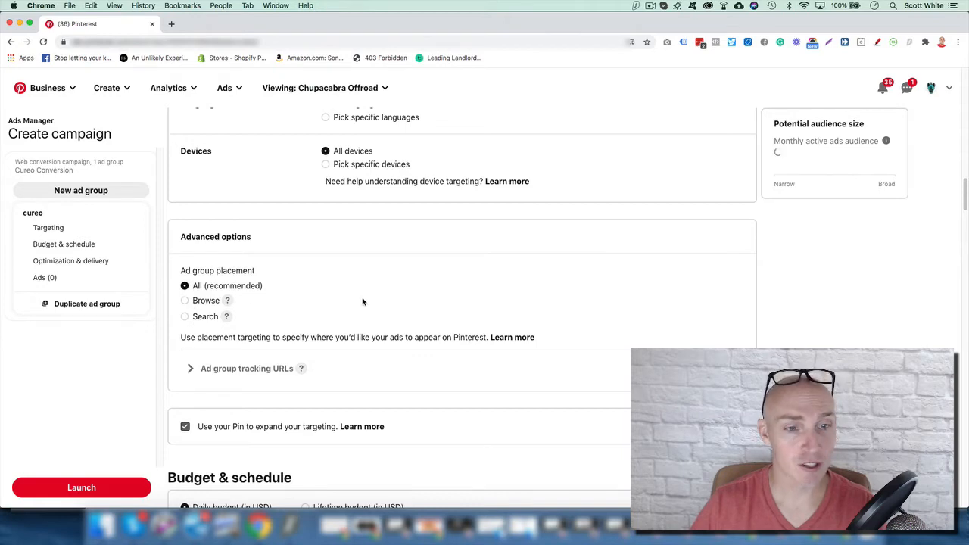
- Set the conversion event for optimization and delivery to Checkout
{"action": "scroll", "coordinate": [363, 301], "scroll_direction": "down", "scroll_amount": 5}
{"action": "scroll", "coordinate": [306, 315], "scroll_direction": "down", "scroll_amount": 1}
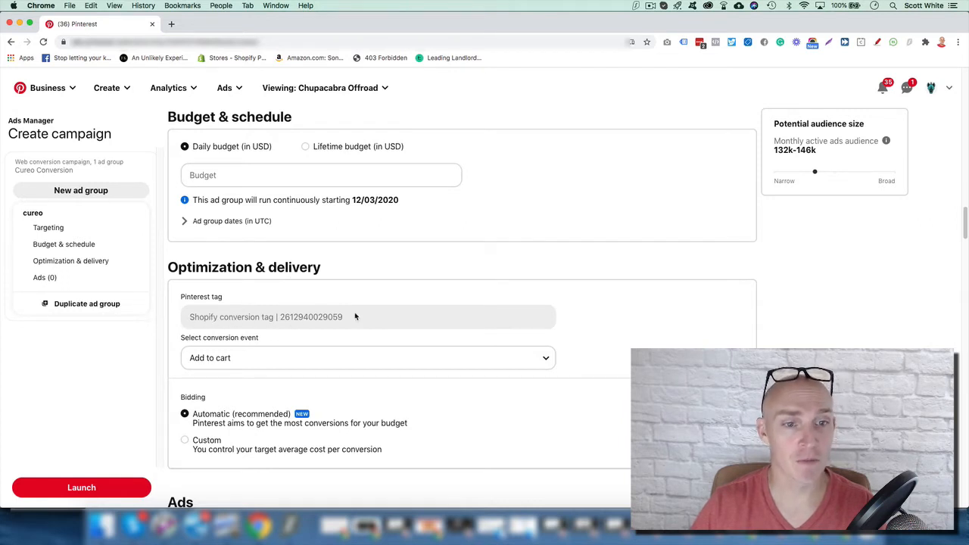
{"action": "scroll", "coordinate": [355, 317], "scroll_direction": "down", "scroll_amount": 1}
{"action": "left_click", "coordinate": [267, 336]}
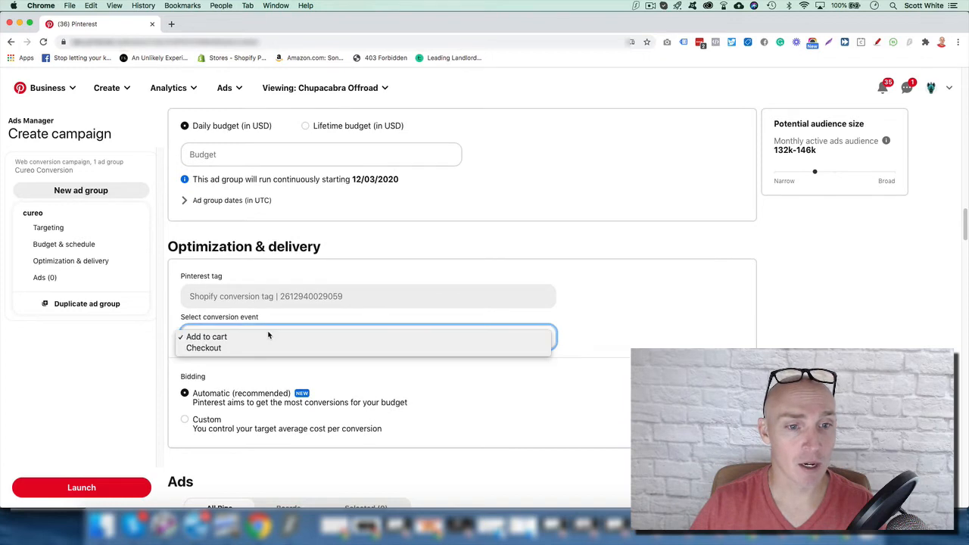
{"action": "left_click", "coordinate": [227, 347]}
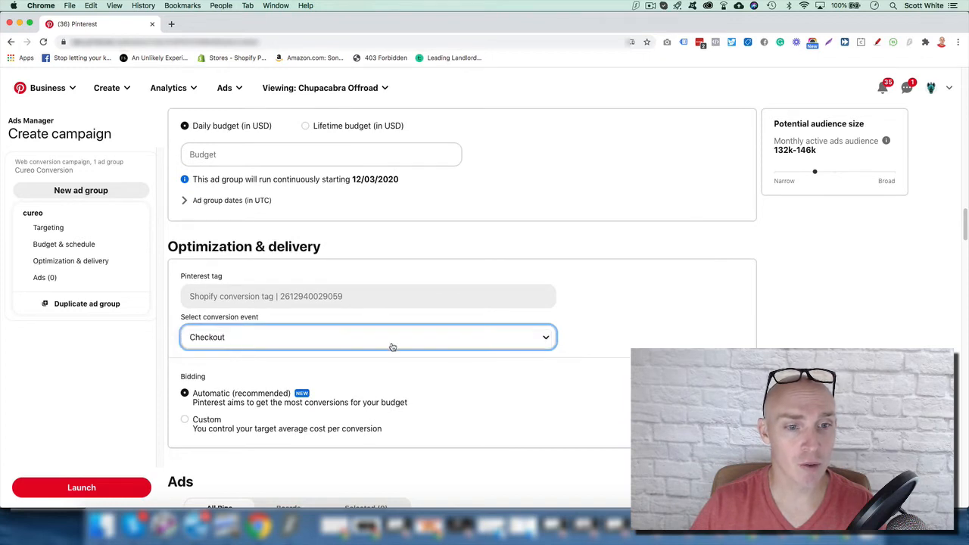
- View the custom bidding options and return bidding to Automatic (recommended)
{"action": "scroll", "coordinate": [241, 325], "scroll_direction": "down", "scroll_amount": 2}
{"action": "scroll", "coordinate": [233, 299], "scroll_direction": "down", "scroll_amount": 1}
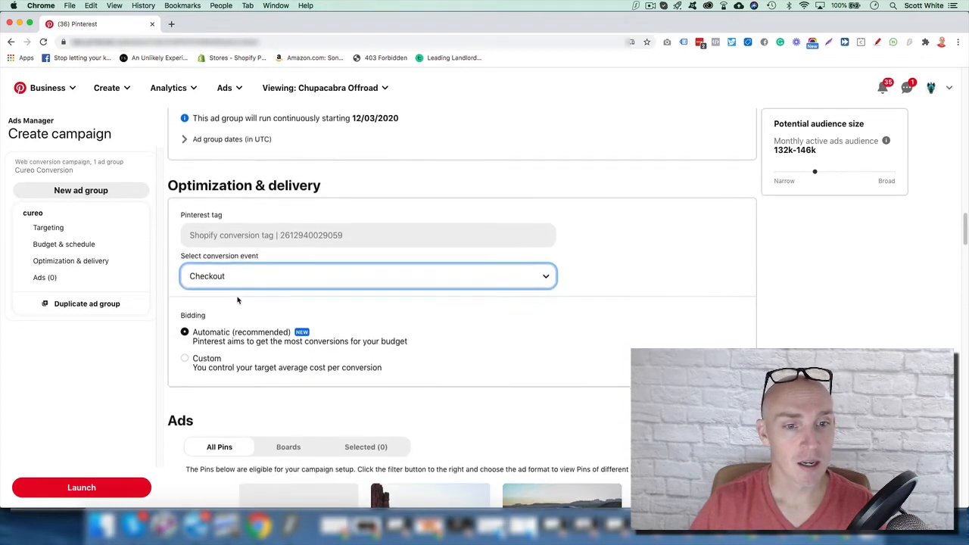
{"action": "left_click", "coordinate": [185, 357]}
{"action": "scroll", "coordinate": [235, 362], "scroll_direction": "down", "scroll_amount": 2}
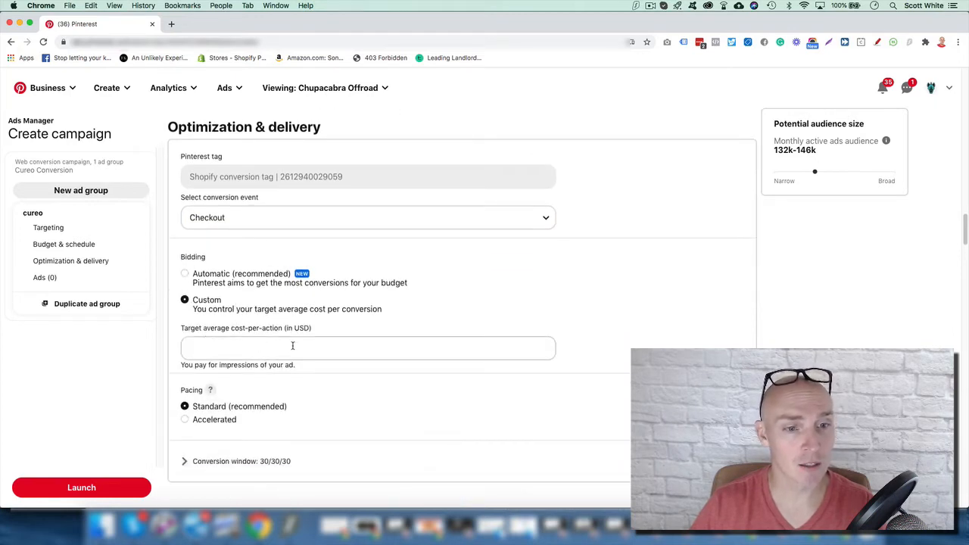
{"action": "scroll", "coordinate": [293, 345], "scroll_direction": "down", "scroll_amount": 1}
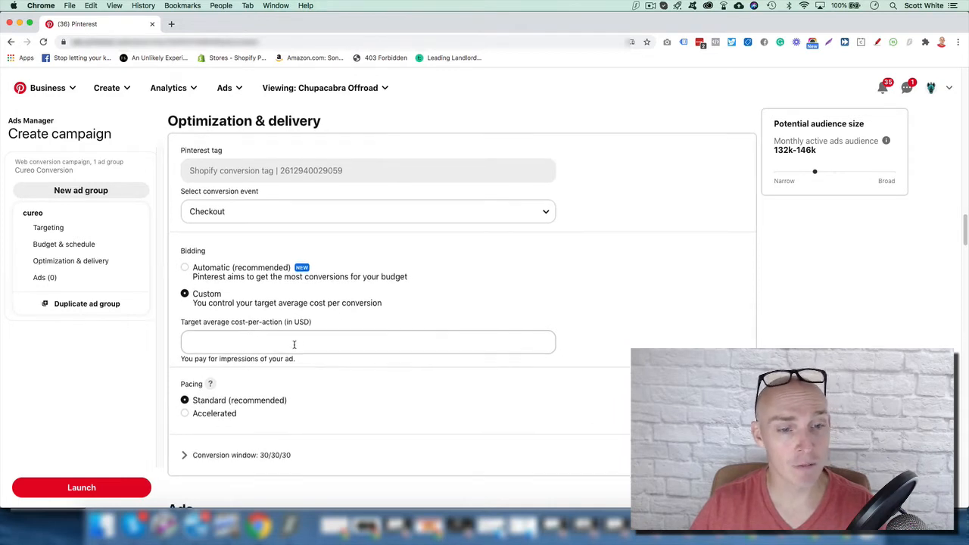
{"action": "left_click", "coordinate": [187, 269]}
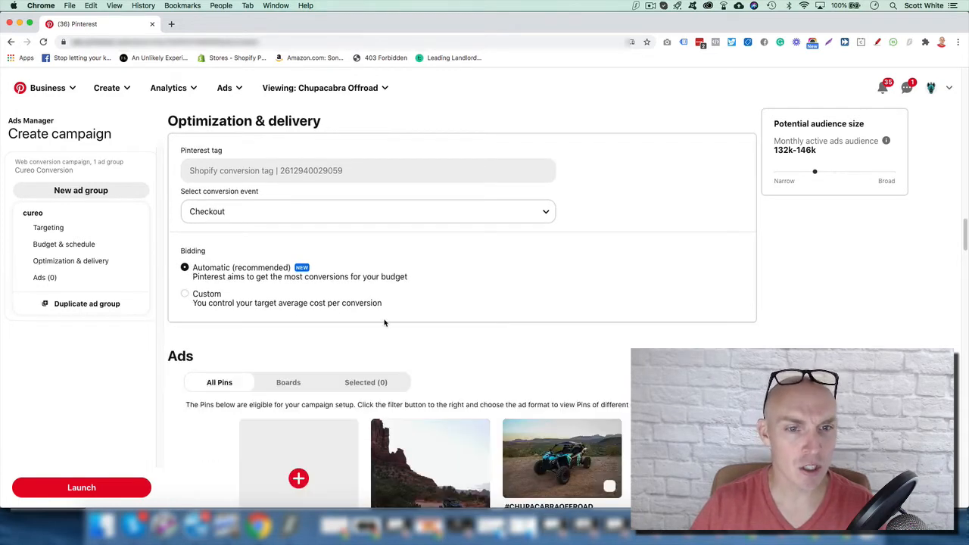
- Examine the existing Pins eligible as ads and the option to create a new Pin
{"action": "scroll", "coordinate": [385, 318], "scroll_direction": "down", "scroll_amount": 3}
{"action": "scroll", "coordinate": [346, 309], "scroll_direction": "down", "scroll_amount": 5}
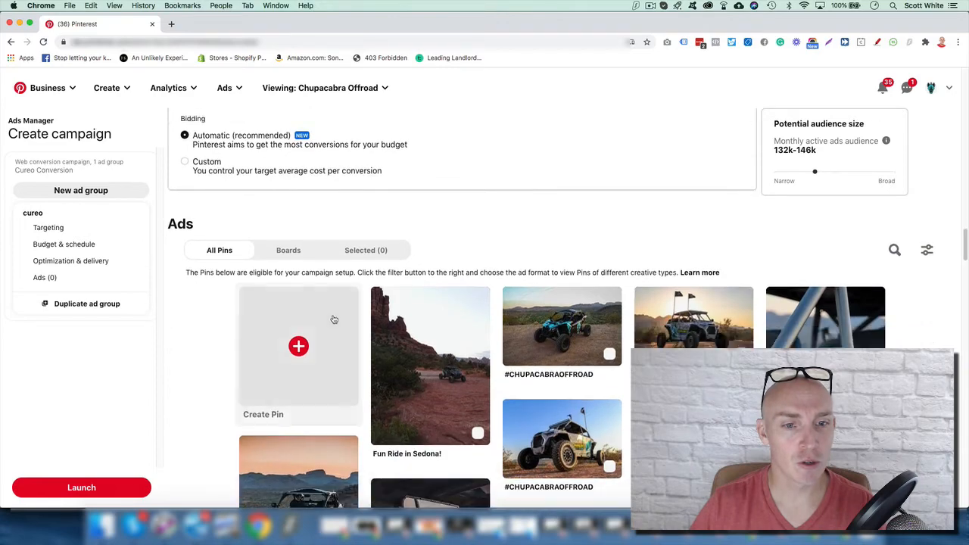
{"action": "scroll", "coordinate": [285, 311], "scroll_direction": "down", "scroll_amount": 3}
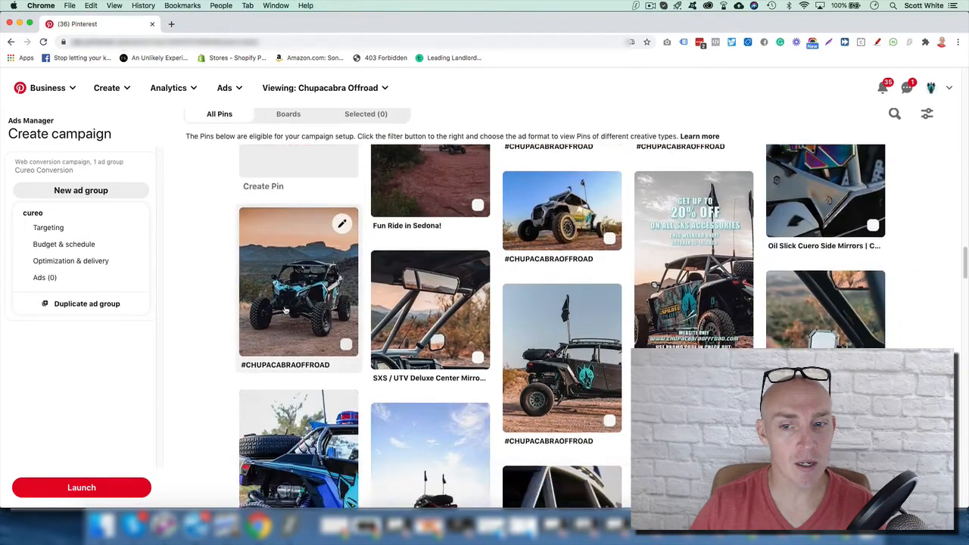
{"action": "scroll", "coordinate": [286, 310], "scroll_direction": "up", "scroll_amount": 6}
{"action": "scroll", "coordinate": [285, 310], "scroll_direction": "up", "scroll_amount": 1}
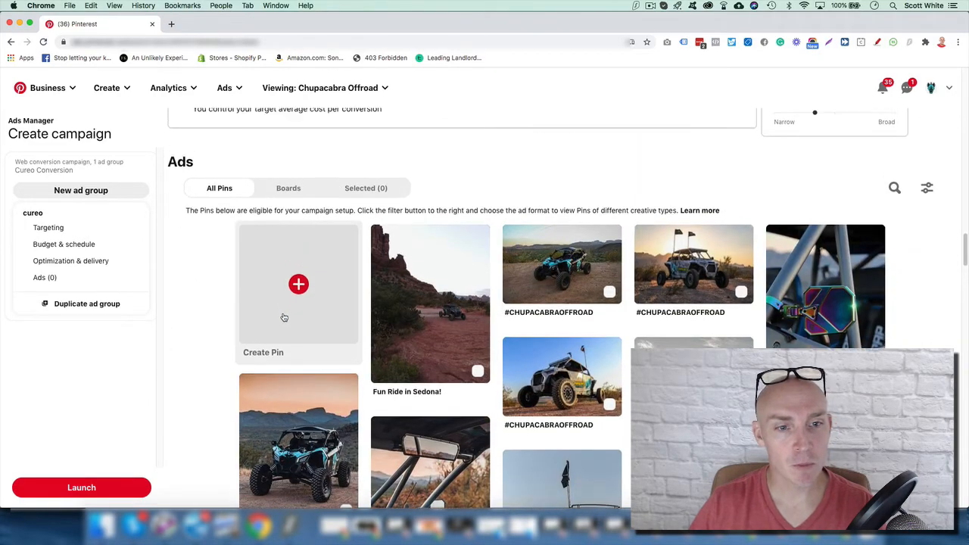
{"action": "scroll", "coordinate": [285, 317], "scroll_direction": "up", "scroll_amount": 2}
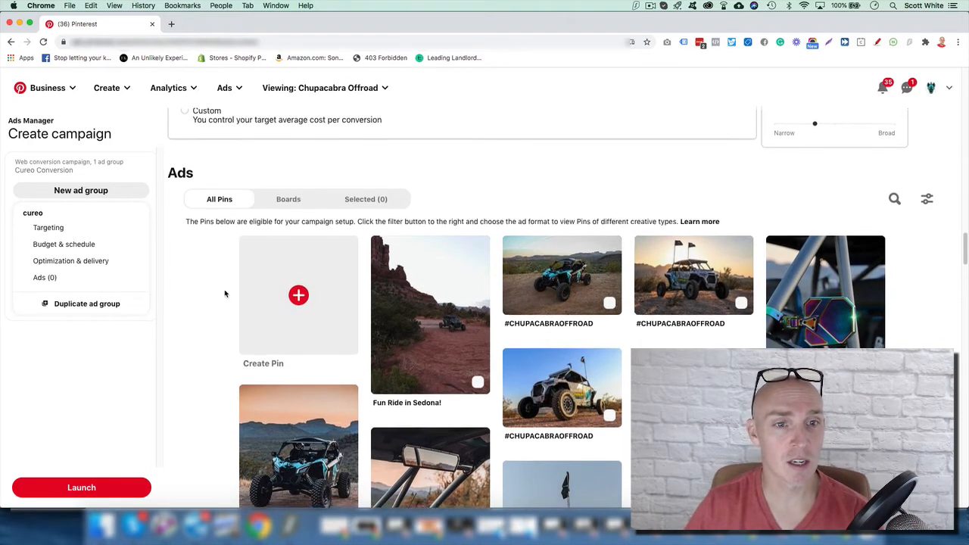
{"action": "scroll", "coordinate": [311, 288], "scroll_direction": "down", "scroll_amount": 3}
{"action": "scroll", "coordinate": [321, 278], "scroll_direction": "down", "scroll_amount": 3}
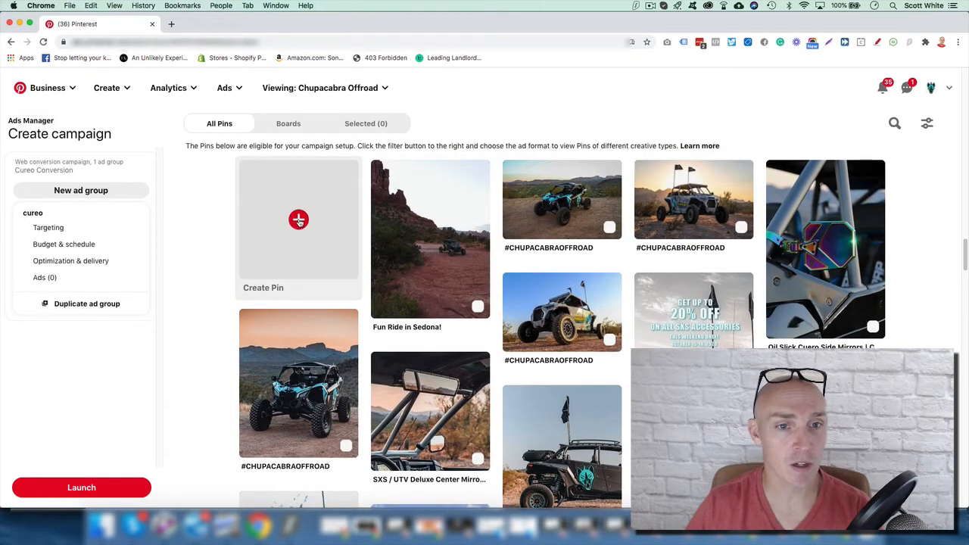
- Create a new Pin for the ad group and upload the video Testimonials_Draft 2_Facebook Ads 2020.mp4
{"action": "left_click", "coordinate": [299, 219]}
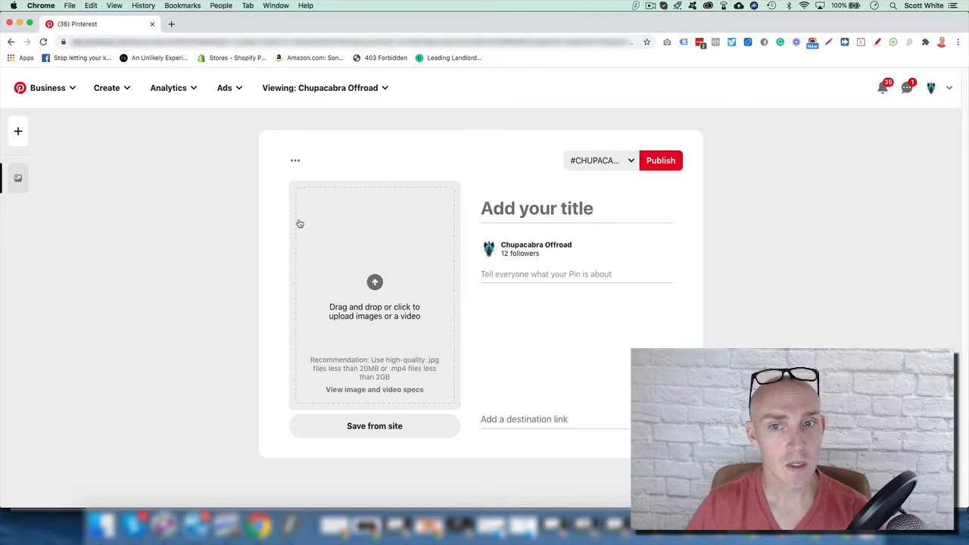
{"action": "left_click", "coordinate": [374, 283]}
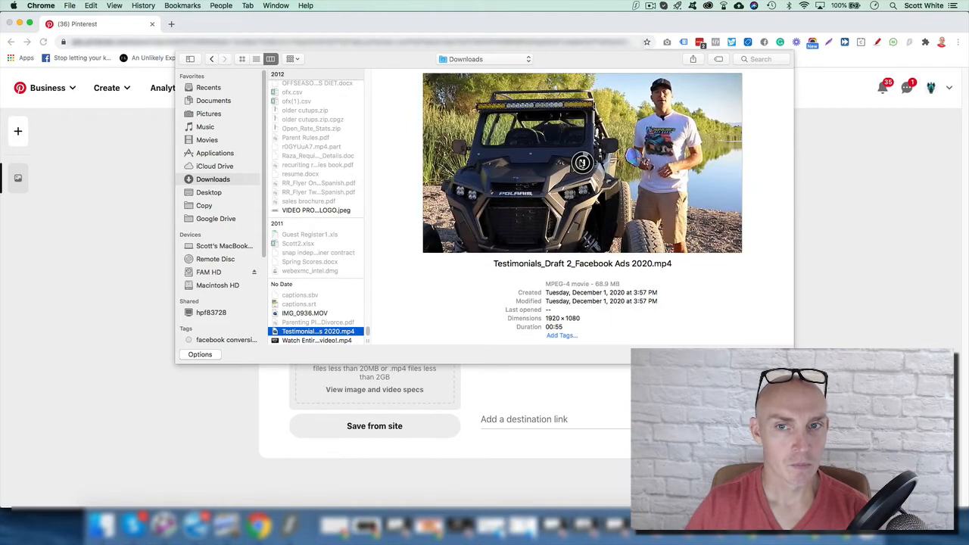
{"action": "key", "text": "Return"}
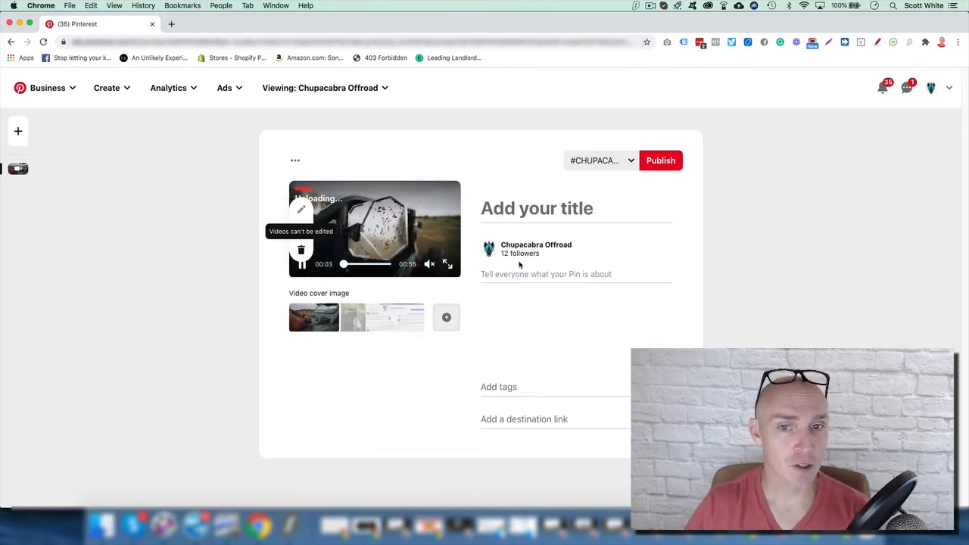
- Title the Pin "Cuero SXS Side Mirrors Check them out.", add the mirror description, off-road vehicle tags and collection link, and publish it
{"action": "left_click", "coordinate": [522, 210]}
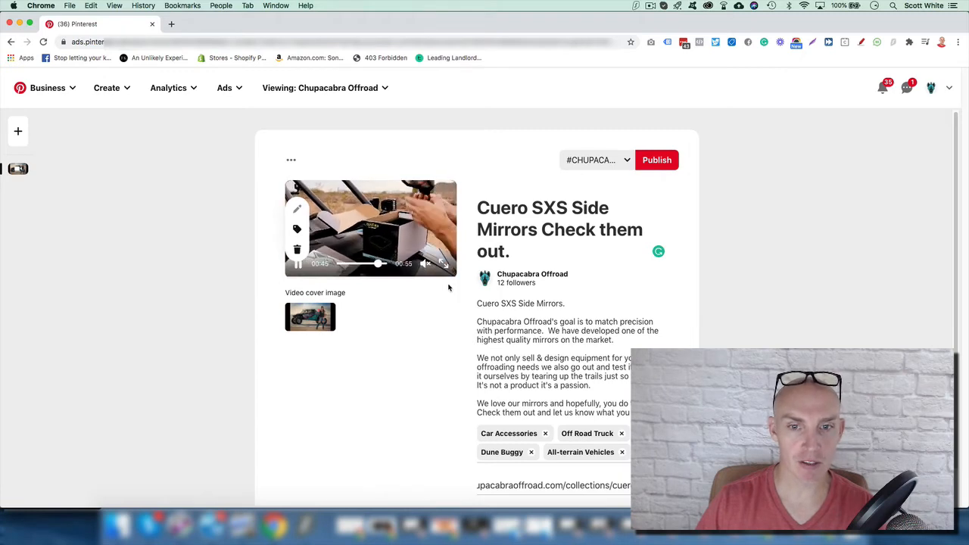
{"action": "left_click", "coordinate": [656, 161]}
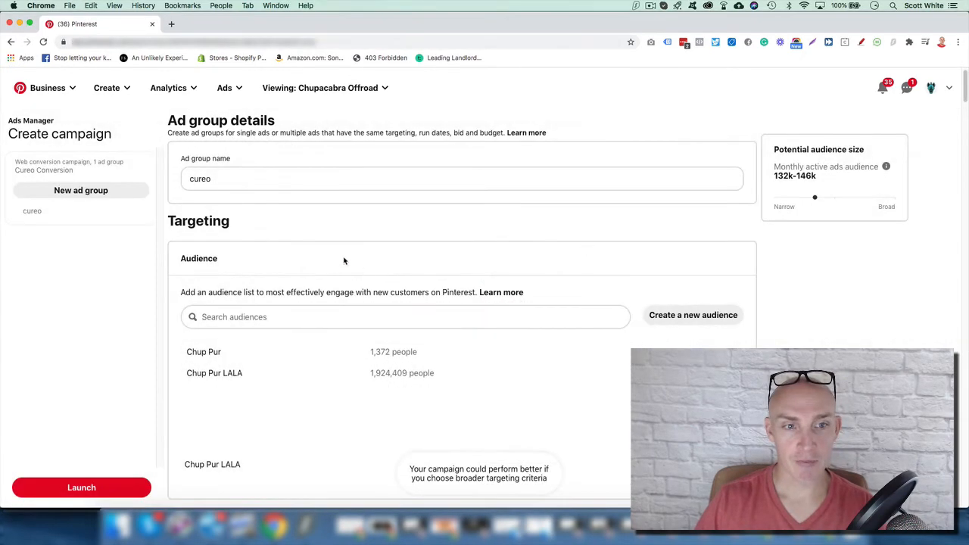
- Set the ad group's daily budget to 20.00 USD
{"action": "scroll", "coordinate": [299, 268], "scroll_direction": "down", "scroll_amount": 5}
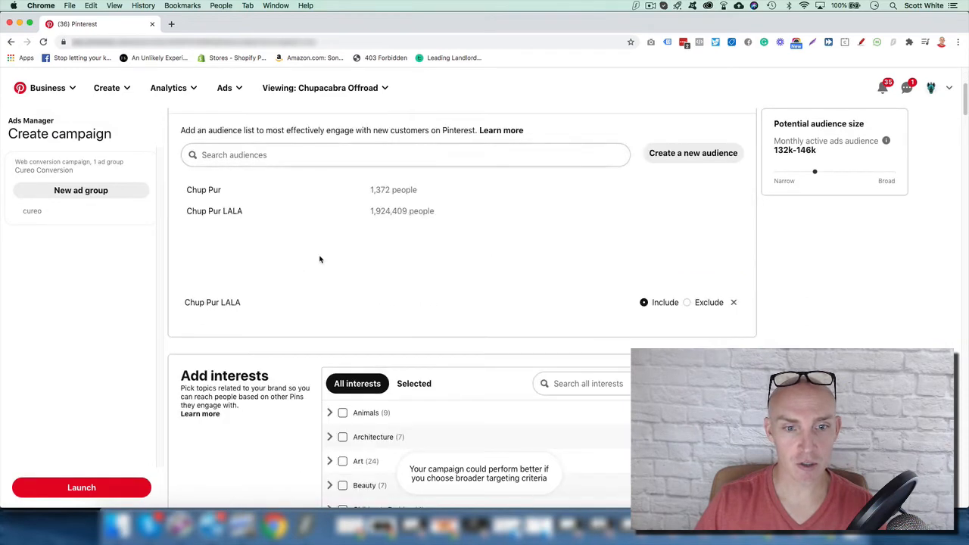
{"action": "scroll", "coordinate": [321, 259], "scroll_direction": "up", "scroll_amount": 5}
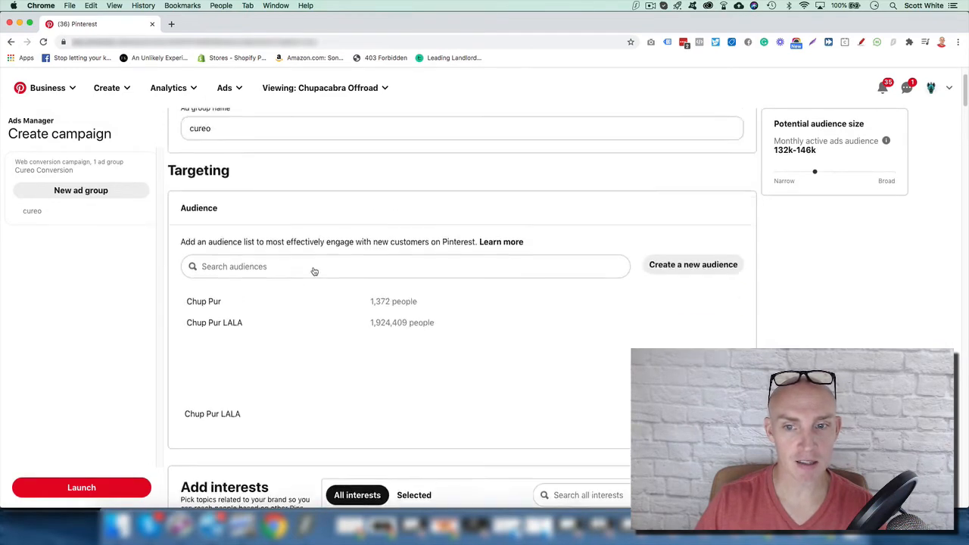
{"action": "scroll", "coordinate": [352, 251], "scroll_direction": "down", "scroll_amount": 10}
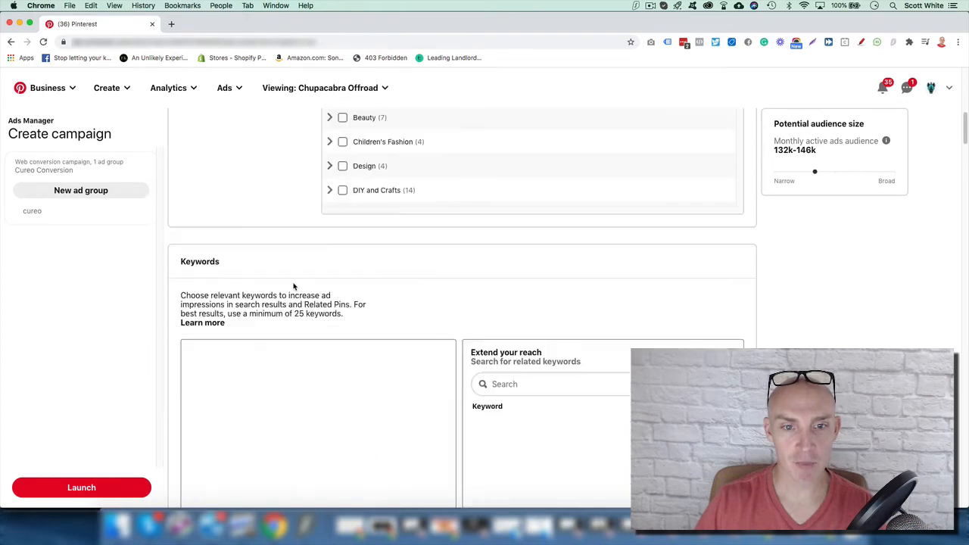
{"action": "scroll", "coordinate": [303, 303], "scroll_direction": "down", "scroll_amount": 15}
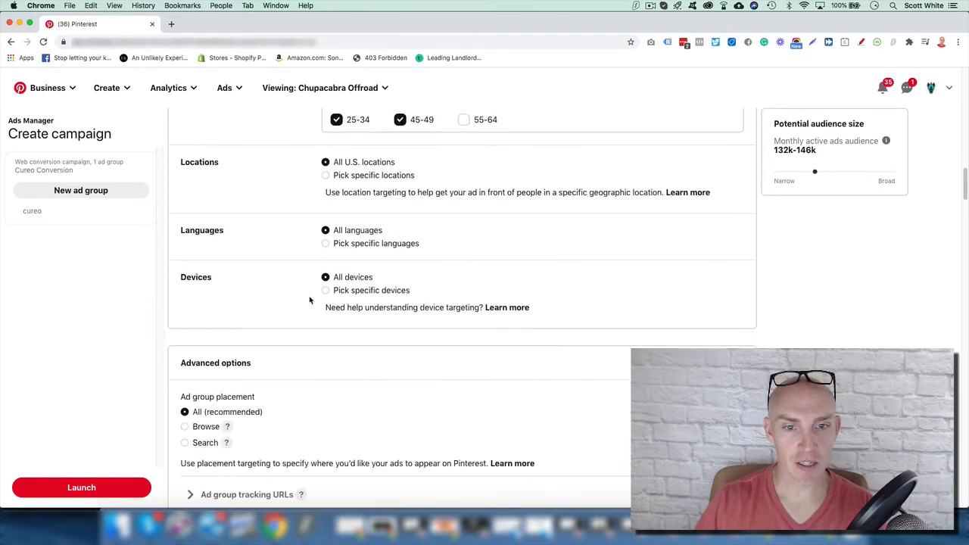
{"action": "scroll", "coordinate": [317, 318], "scroll_direction": "down", "scroll_amount": 6}
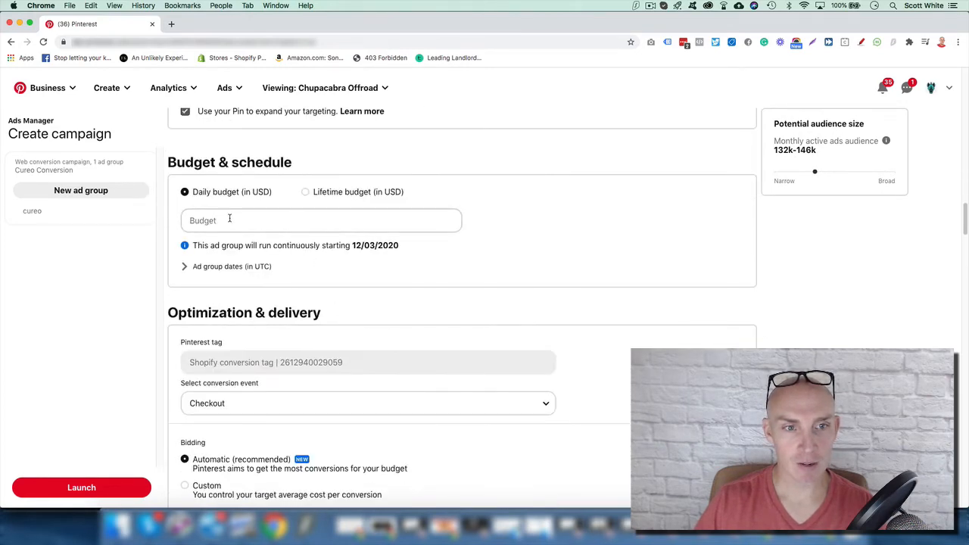
{"action": "left_click", "coordinate": [232, 221]}
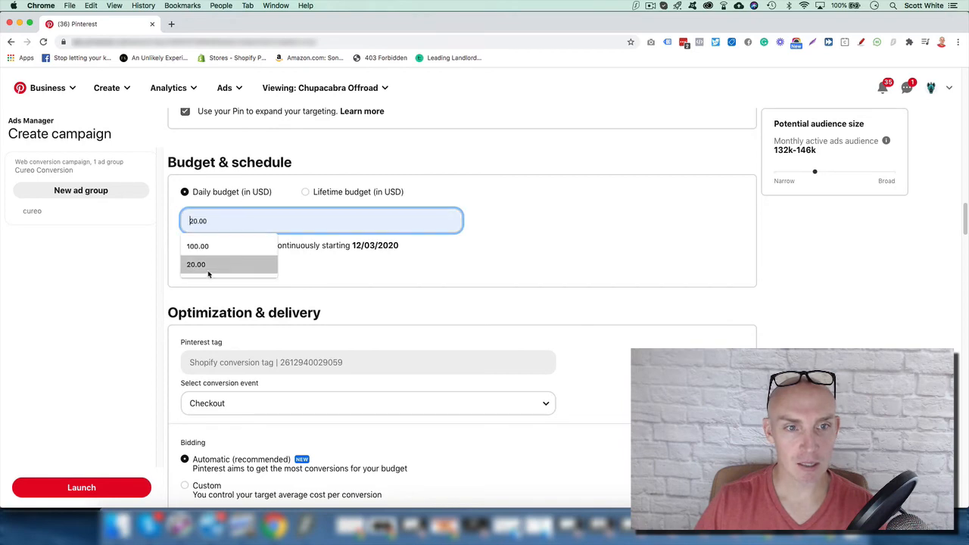
{"action": "left_click", "coordinate": [206, 264]}
- Select the Cuero SXS Side Mirrors video Pin as the ad group's ad
{"action": "scroll", "coordinate": [385, 275], "scroll_direction": "down", "scroll_amount": 3}
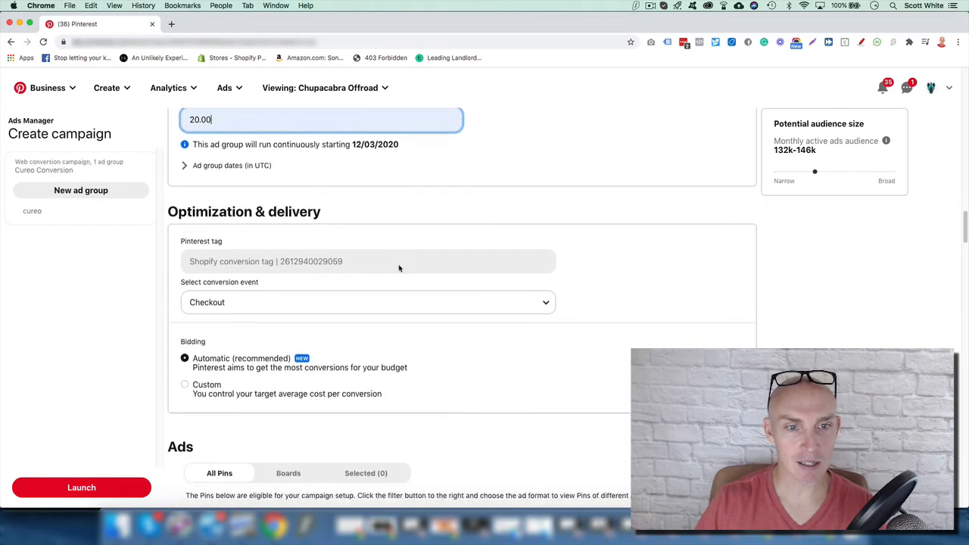
{"action": "scroll", "coordinate": [324, 303], "scroll_direction": "down", "scroll_amount": 10}
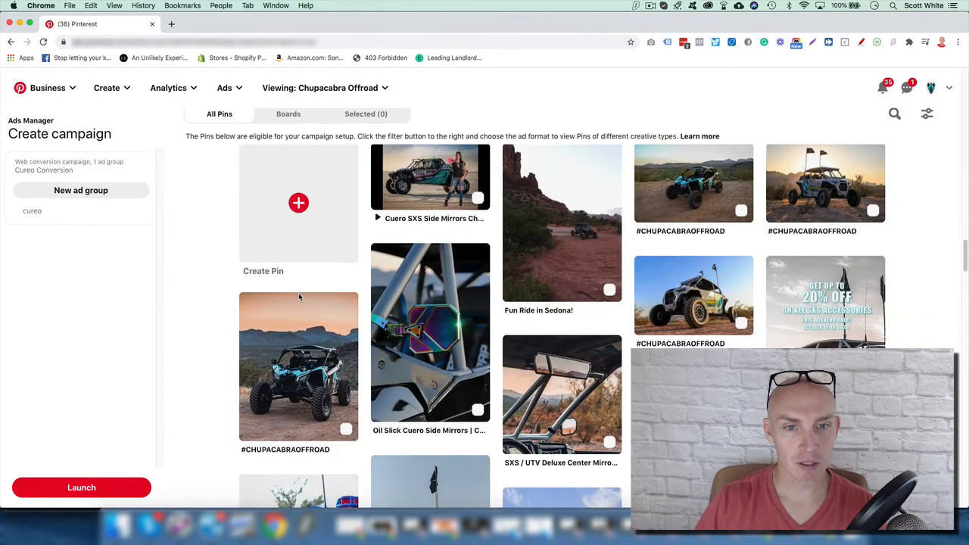
{"action": "scroll", "coordinate": [469, 231], "scroll_direction": "up", "scroll_amount": 2}
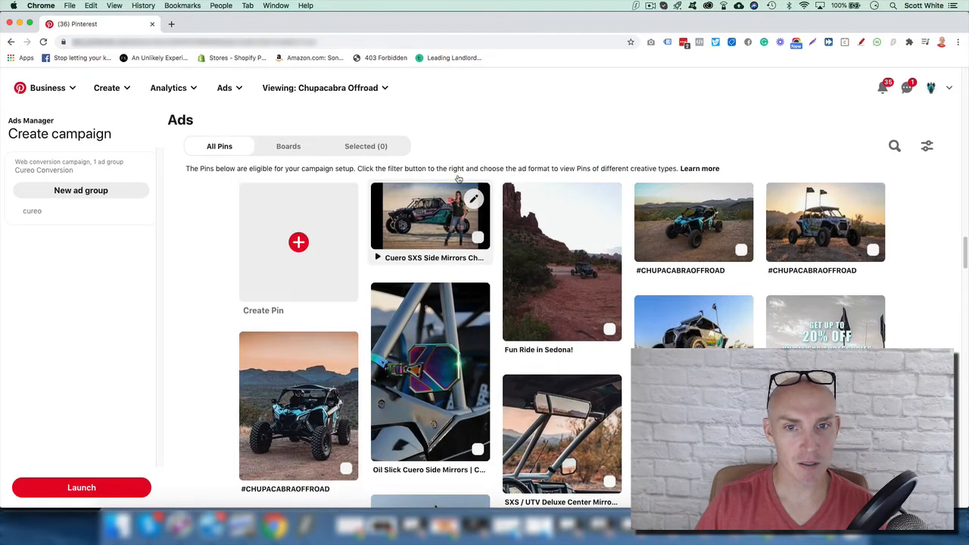
{"action": "left_click", "coordinate": [475, 250]}
- Launch the Cureo Conversion campaign with the selected video Pin
{"action": "scroll", "coordinate": [419, 244], "scroll_direction": "down", "scroll_amount": 15}
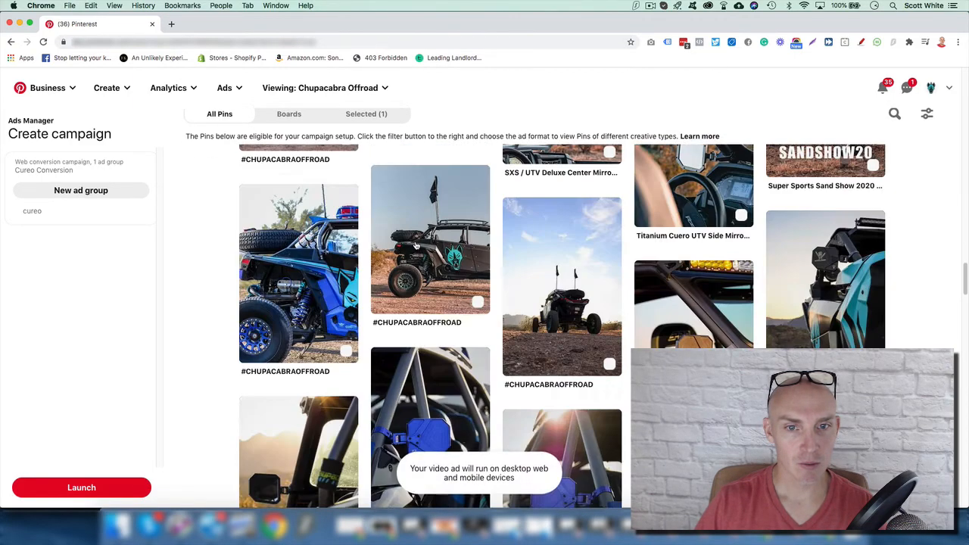
{"action": "scroll", "coordinate": [411, 255], "scroll_direction": "up", "scroll_amount": 15}
{"action": "scroll", "coordinate": [411, 255], "scroll_direction": "down", "scroll_amount": 10}
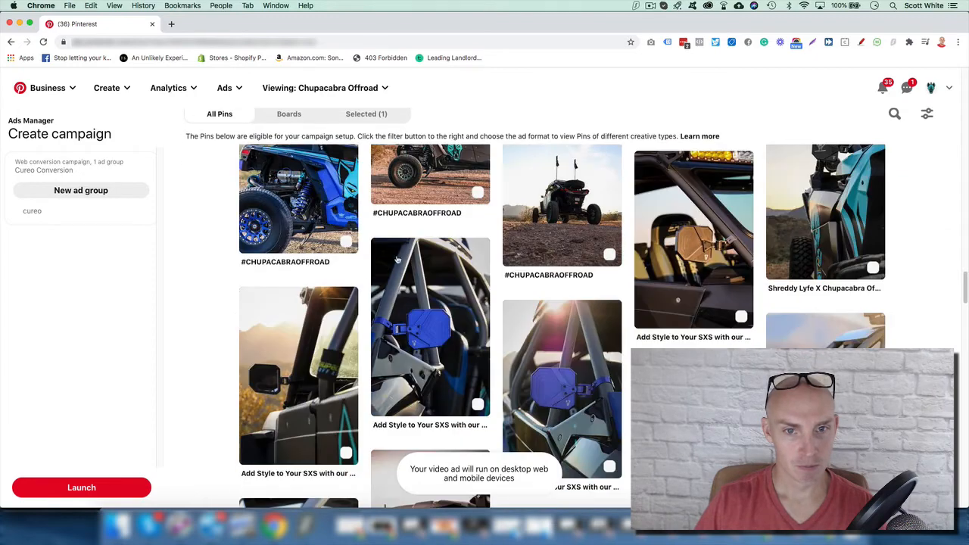
{"action": "scroll", "coordinate": [303, 303], "scroll_direction": "up", "scroll_amount": 10}
{"action": "left_click", "coordinate": [76, 489]}
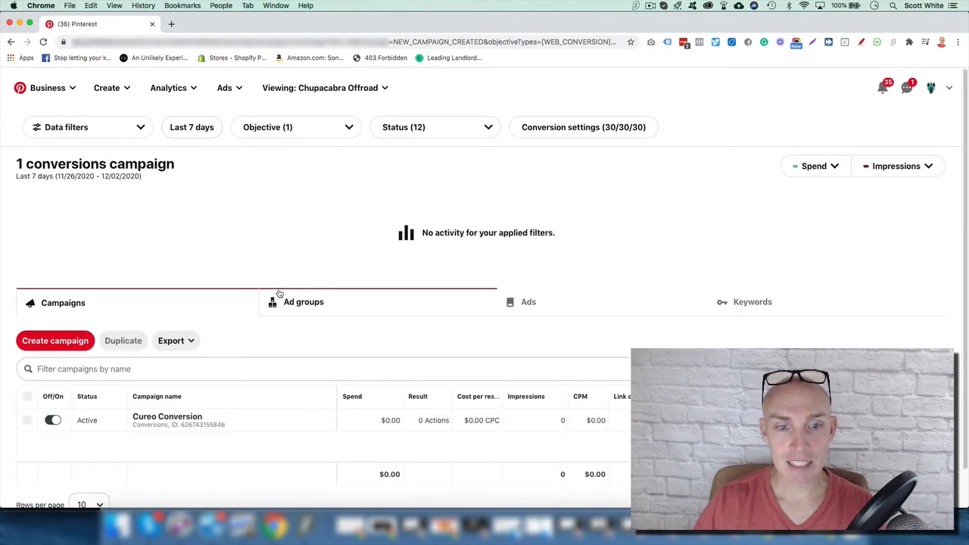
{"action": "scroll", "coordinate": [302, 286], "scroll_direction": "down", "scroll_amount": 1}
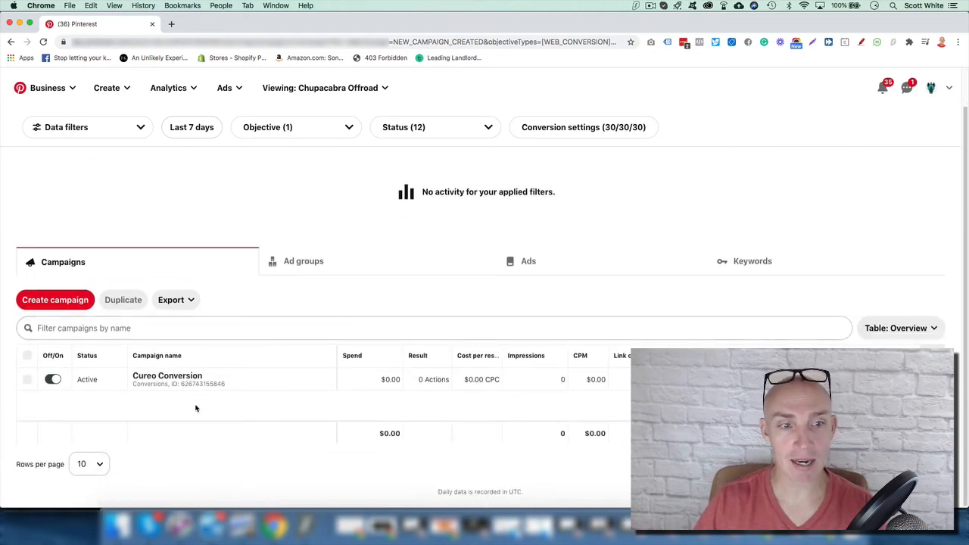